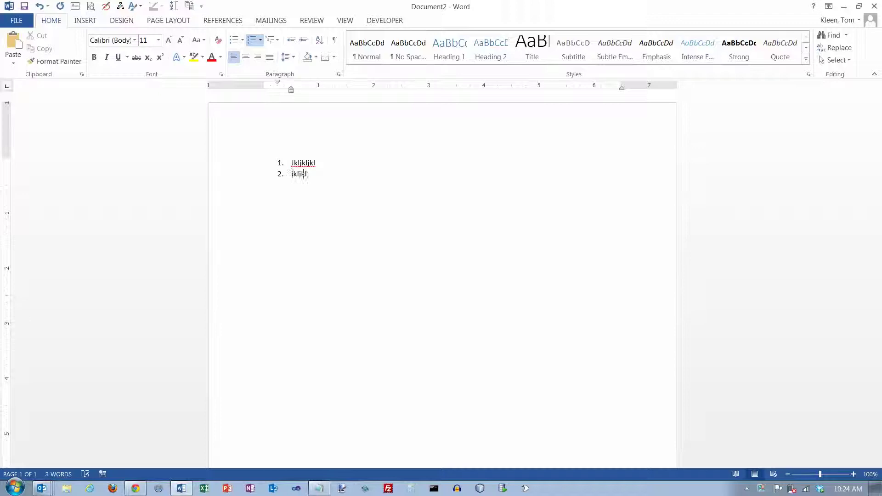
Extend the numbered list with the item "Jkljkljl" after a blank second item, and end the list.
{"action": "key", "text": "Return"}
{"action": "key", "text": "Return"}
{"action": "key", "text": "Up"}
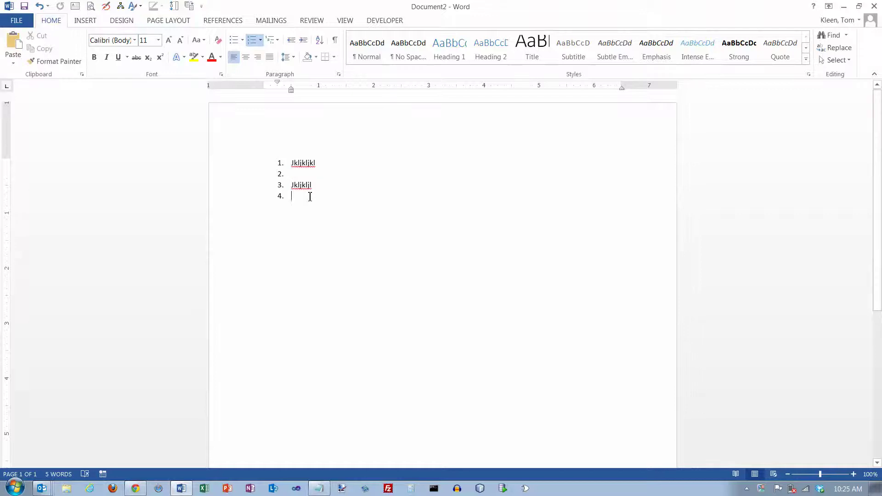
{"action": "key", "text": "Return"}
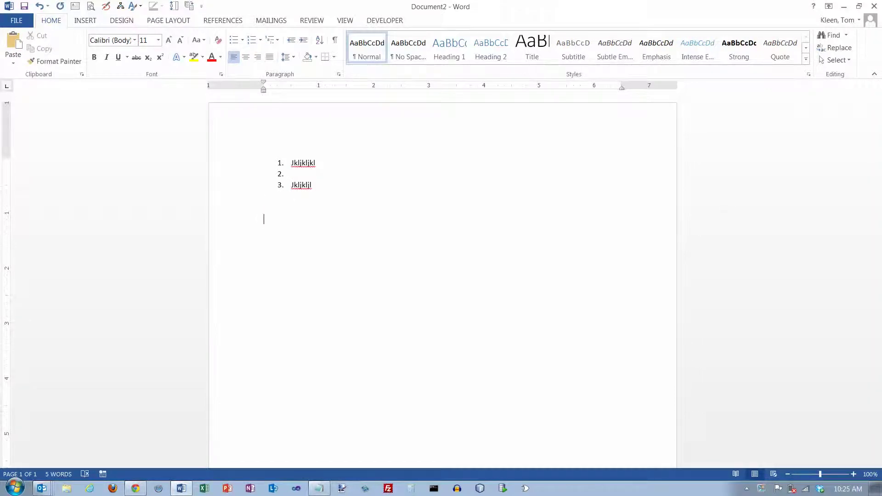
Create an automatic bulleted list from "*" with the items "jkljkljl", "jkljkljl" and "jklj;j", and end the list.
{"action": "type", "text": "*"}
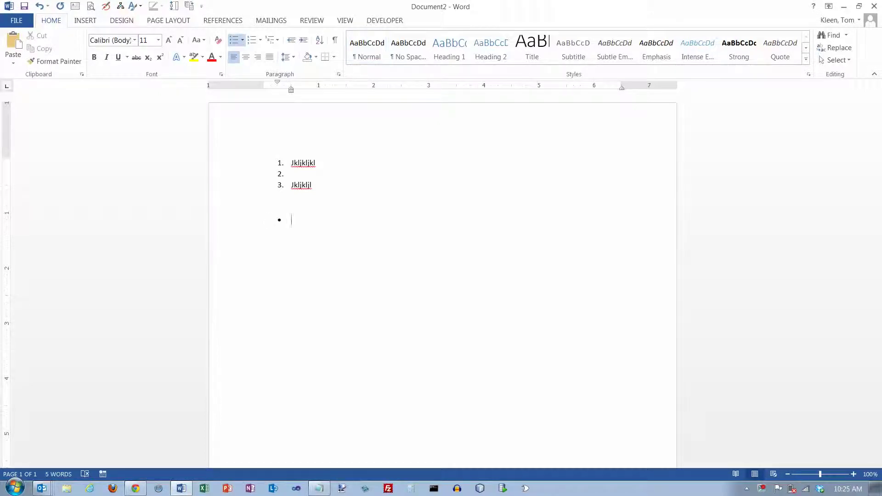
{"action": "type", "text": " jkljkljl"}
{"action": "key", "text": "Return"}
{"action": "type", "text": "jkljkljl"}
{"action": "key", "text": "Return"}
{"action": "type", "text": "jklj;j"}
{"action": "key", "text": "Return"}
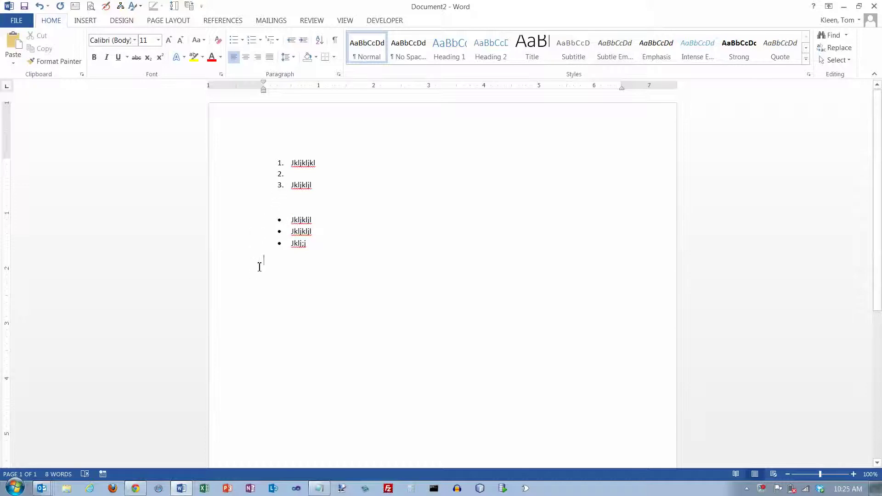
Show the formatting marks to examine the paragraphs of both lists, and hide them again.
{"action": "left_click", "coordinate": [334, 40]}
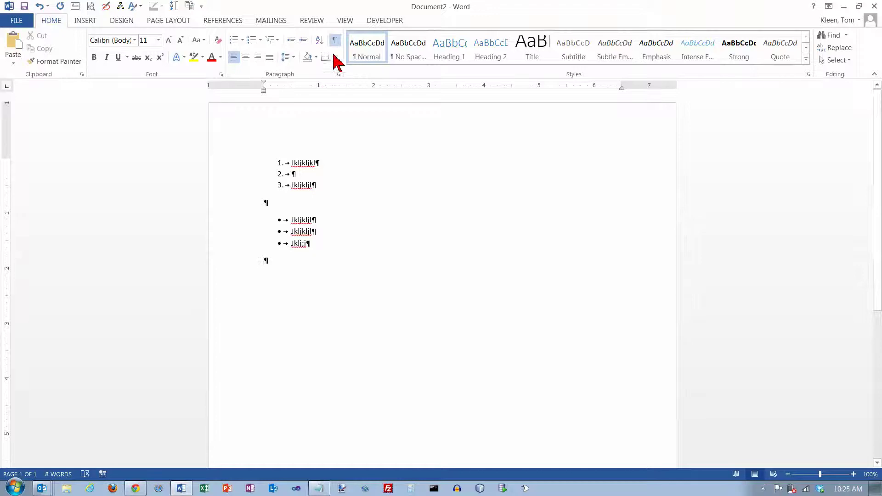
{"action": "left_click", "coordinate": [335, 40]}
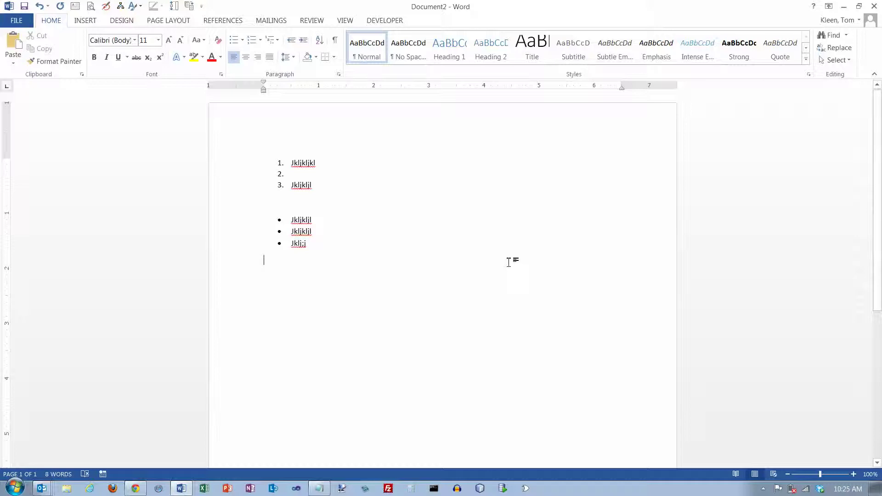
Insert © and ® on separate lines below the bulleted list by entering "(c)" and "(r)".
{"action": "type", "text": "(c)"}
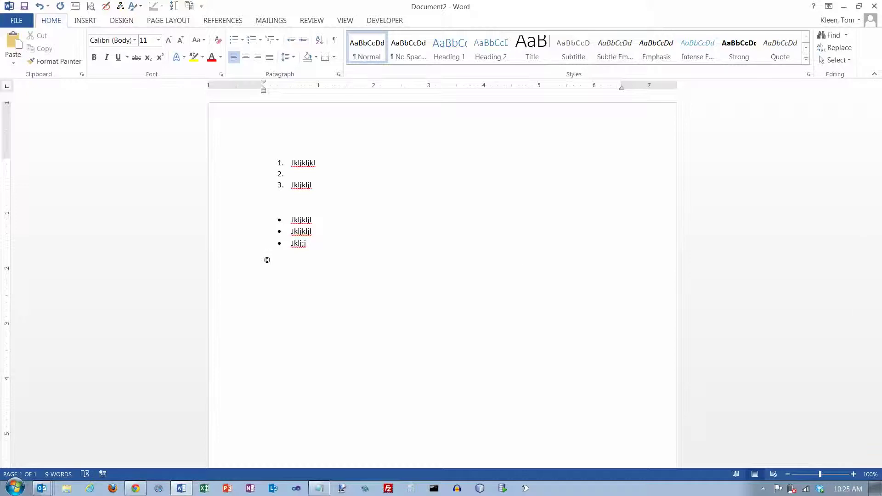
{"action": "type", "text": "(r)"}
Zoom the document to 180% and set the ® symbol's font size to 18.
{"action": "left_click", "coordinate": [853, 474]}
{"action": "left_click", "coordinate": [853, 474]}
{"action": "left_click", "coordinate": [853, 474]}
{"action": "left_click", "coordinate": [852, 474]}
{"action": "left_click", "coordinate": [853, 474]}
{"action": "left_click", "coordinate": [853, 474]}
{"action": "left_click", "coordinate": [853, 474]}
{"action": "left_click", "coordinate": [853, 474]}
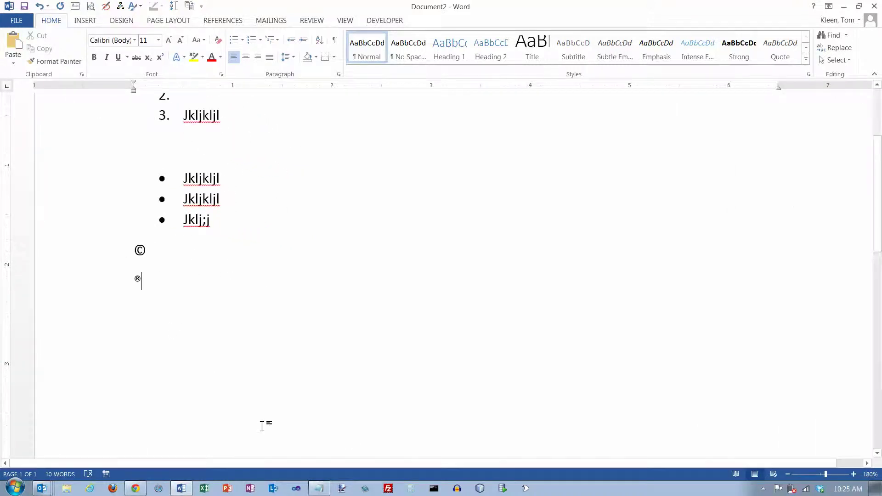
{"action": "left_click", "coordinate": [133, 283]}
{"action": "left_click_drag", "start_coordinate": [133, 282], "coordinate": [151, 279]}
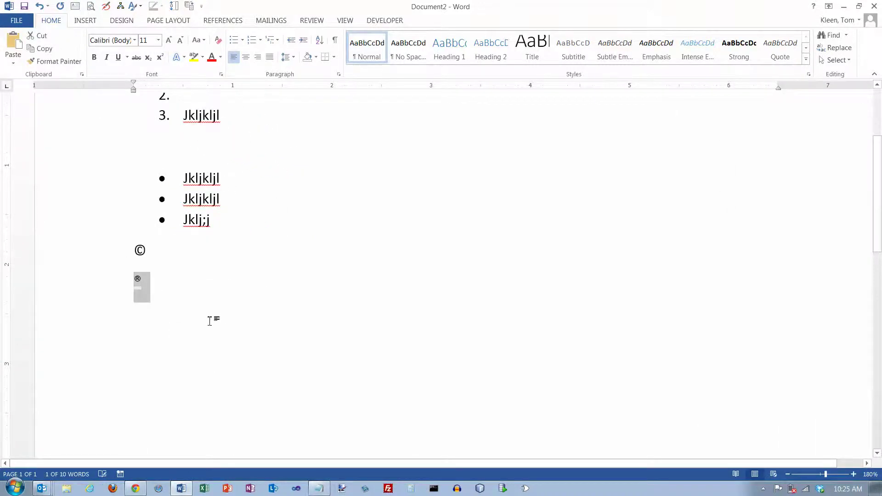
{"action": "left_click", "coordinate": [158, 40]}
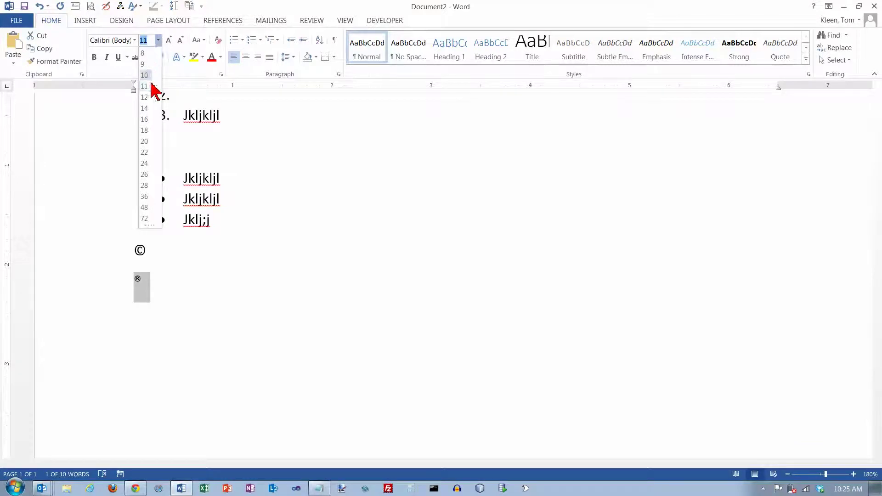
{"action": "left_click", "coordinate": [151, 130]}
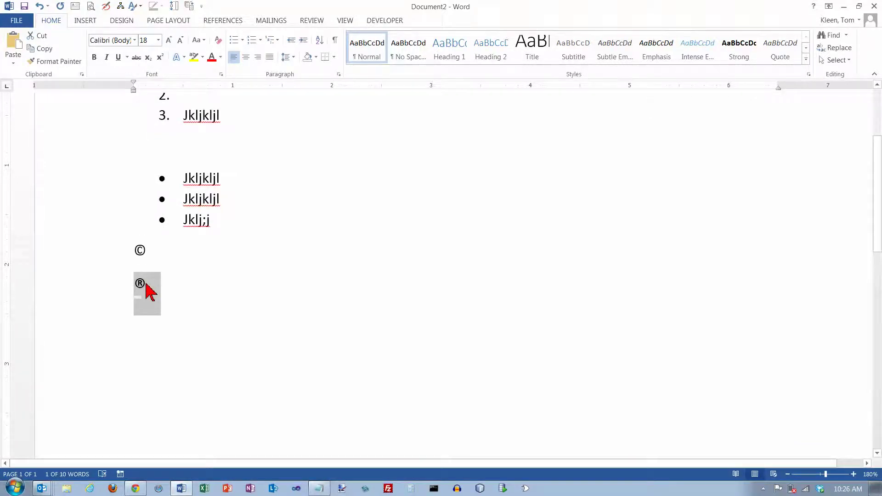
Insert the ™ symbol on a new line below ® by entering "(tm)".
{"action": "left_click", "coordinate": [183, 281]}
{"action": "key", "text": "Return"}
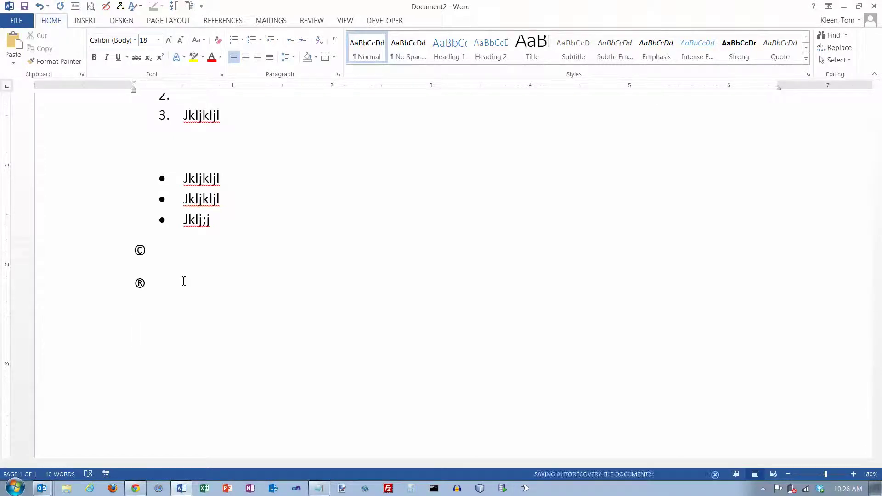
{"action": "type", "text": "(tm)"}
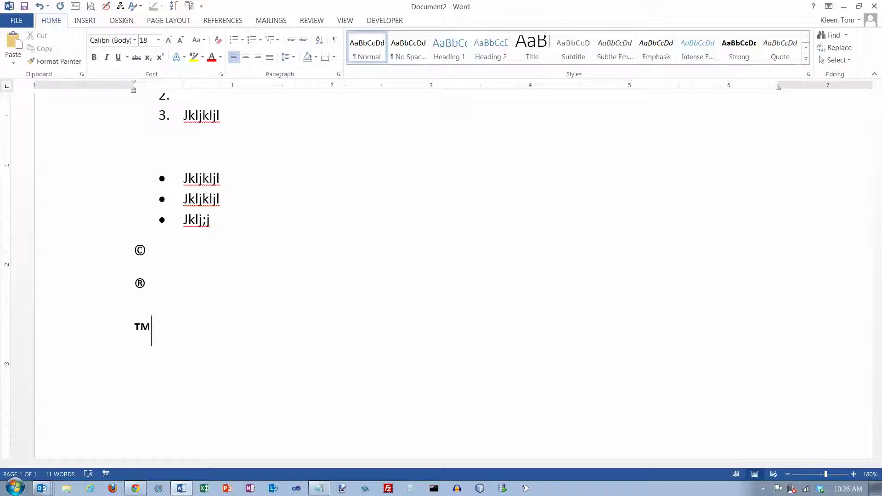
Enter "(e)" on a new line below ™ and undo its automatic conversion to keep the plain text.
{"action": "key", "text": "Return"}
{"action": "type", "text": "(e)"}
{"action": "key", "text": "ctrl+z"}
Revert the © symbol to plain "(c" characters and re-enter "(c)" to produce the symbol again.
{"action": "left_click", "coordinate": [150, 249]}
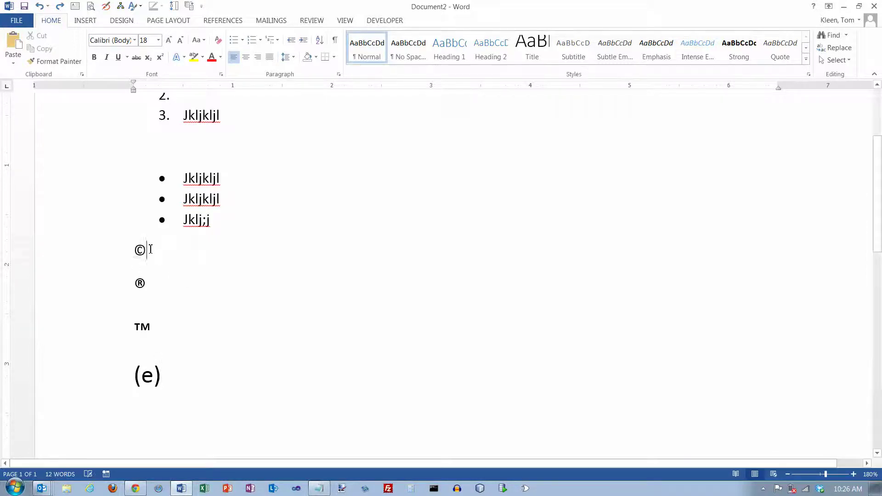
{"action": "key", "text": "BackSpace"}
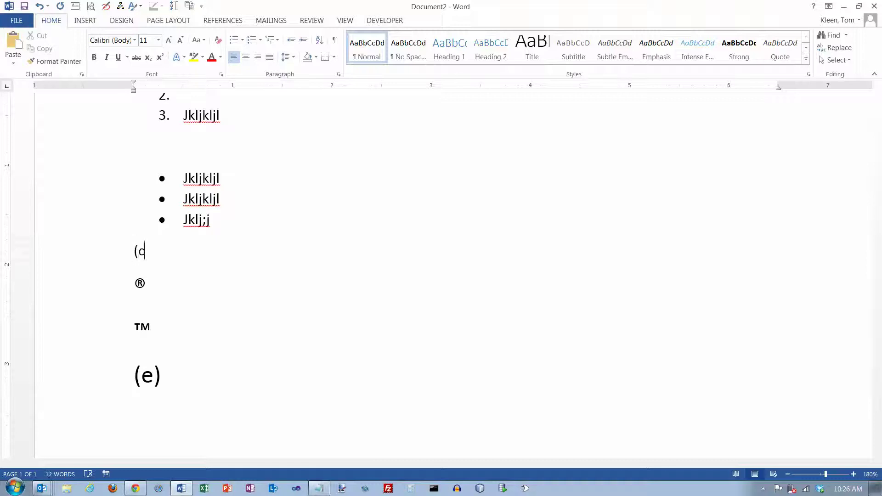
{"action": "type", "text": ")"}
{"action": "type", "text": "(c)"}
{"action": "key", "text": "Delete"}
{"action": "key", "text": "BackSpace"}
{"action": "key", "text": "BackSpace"}
{"action": "key", "text": "BackSpace"}
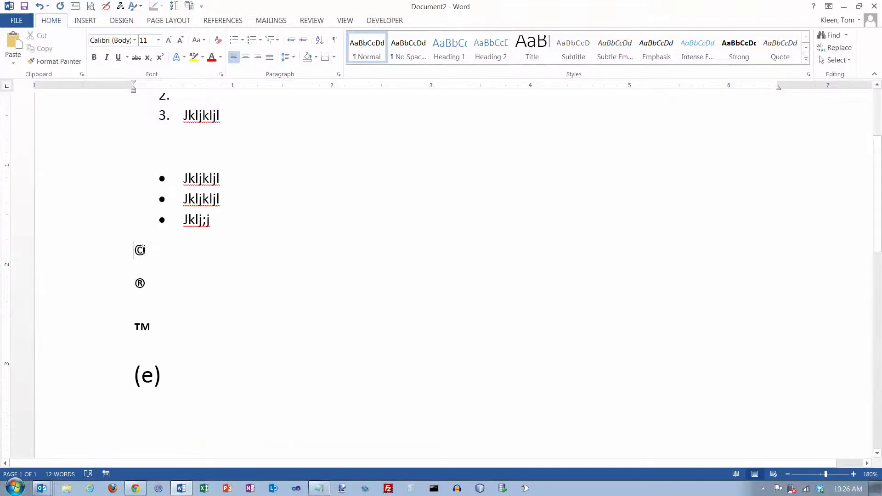
Append the © and € symbols after the plain "(e)" by entering "(c)" and "(e)".
{"action": "left_click", "coordinate": [171, 374]}
{"action": "type", "text": "(c"}
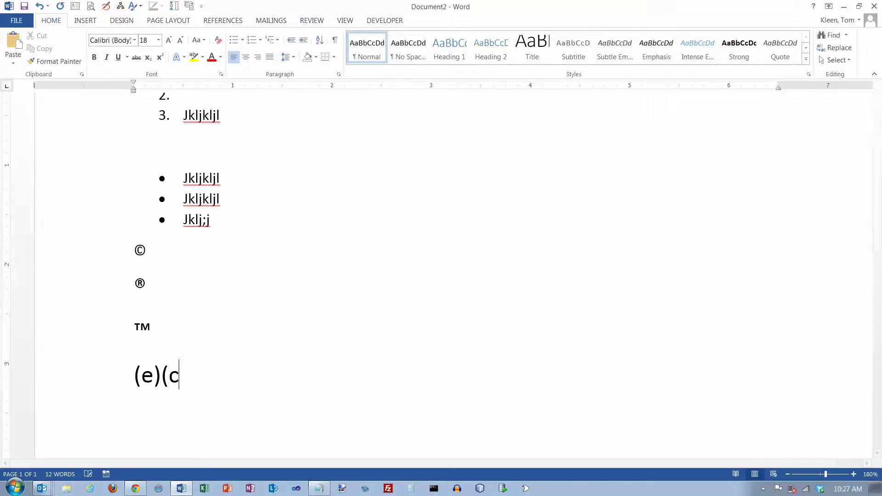
{"action": "type", "text": ")(e)"}
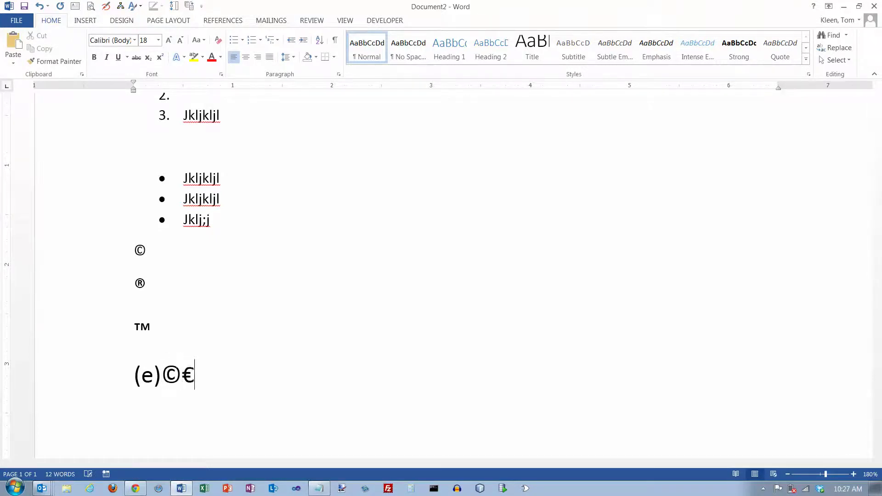
On a new line, insert smiling, frowning and neutral faces by entering ":)", ":(" and ":|".
{"action": "key", "text": "Return"}
{"action": "scroll", "coordinate": [205, 402], "scroll_direction": "down", "scroll_amount": 3}
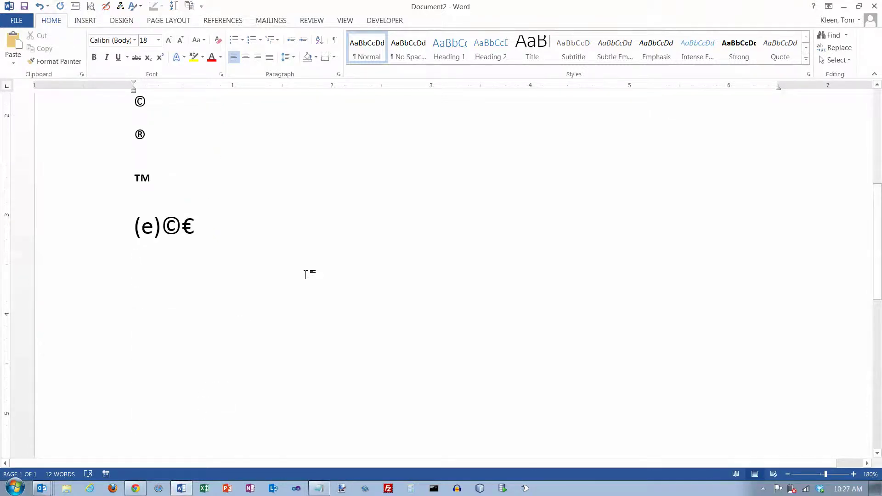
{"action": "type", "text": ":"}
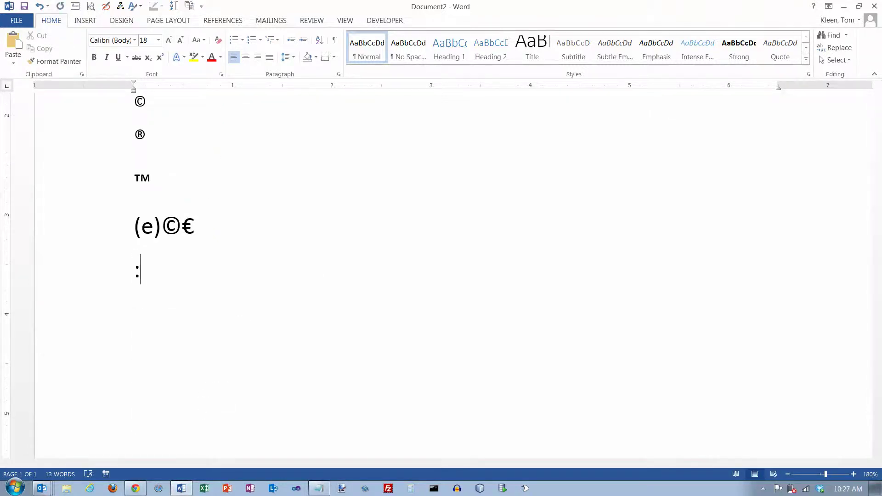
{"action": "type", "text": "):("}
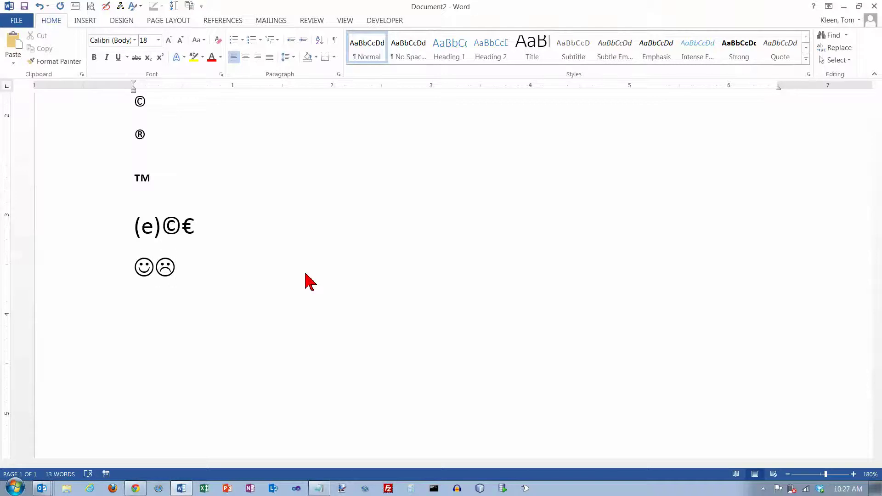
{"action": "type", "text": ":"}
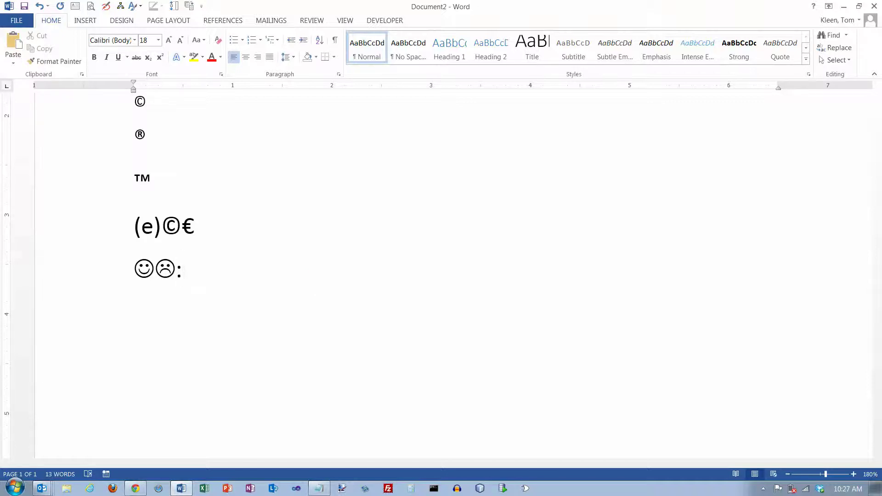
{"action": "type", "text": "|"}
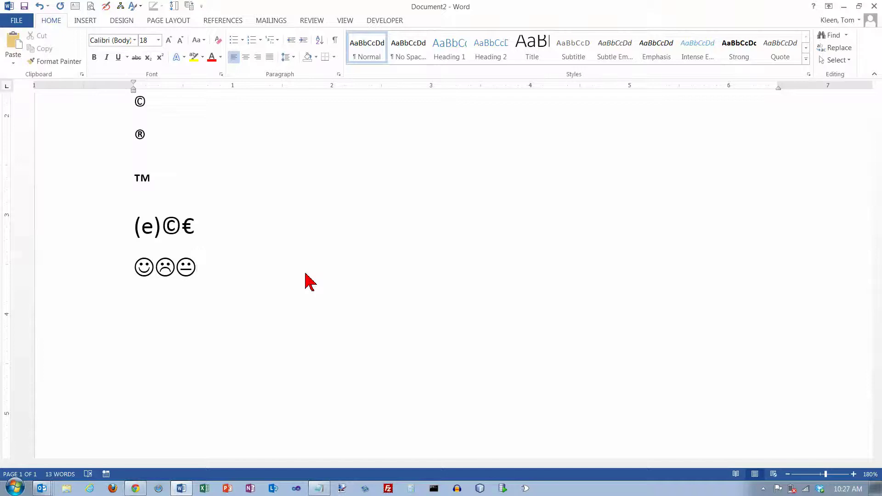
On a new line below the faces, insert four arrows by entering "-->", "==>", "<--" and "<==".
{"action": "key", "text": "Return"}
{"action": "type", "text": "-->++"}
{"action": "key", "text": "BackSpace"}
{"action": "key", "text": "BackSpace"}
{"action": "type", "text": "==>"}
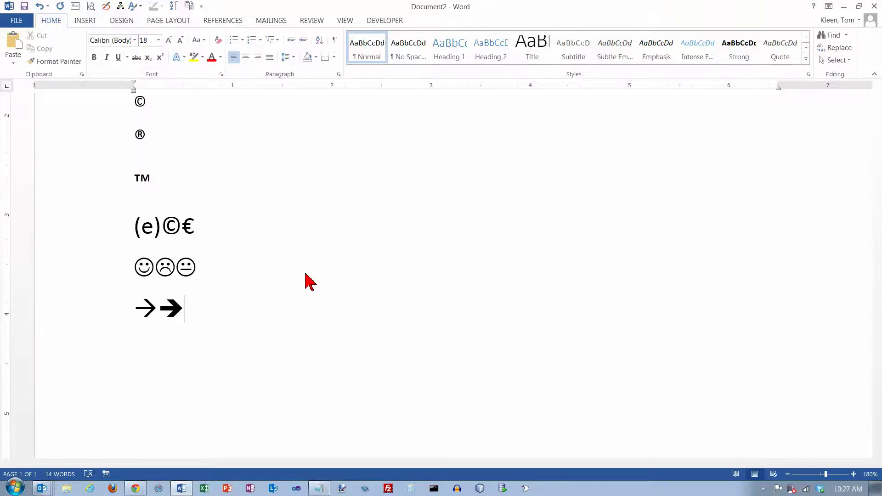
{"action": "type", "text": "<--"}
{"action": "type", "text": "<"}
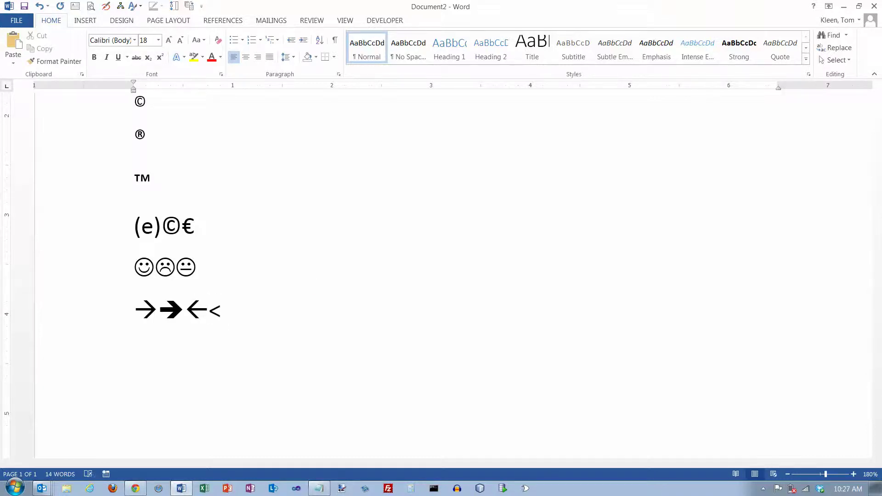
{"action": "type", "text": "=="}
On a new line, insert two double-headed arrows from "<=>" and add the text "<->" after them.
{"action": "key", "text": "Return"}
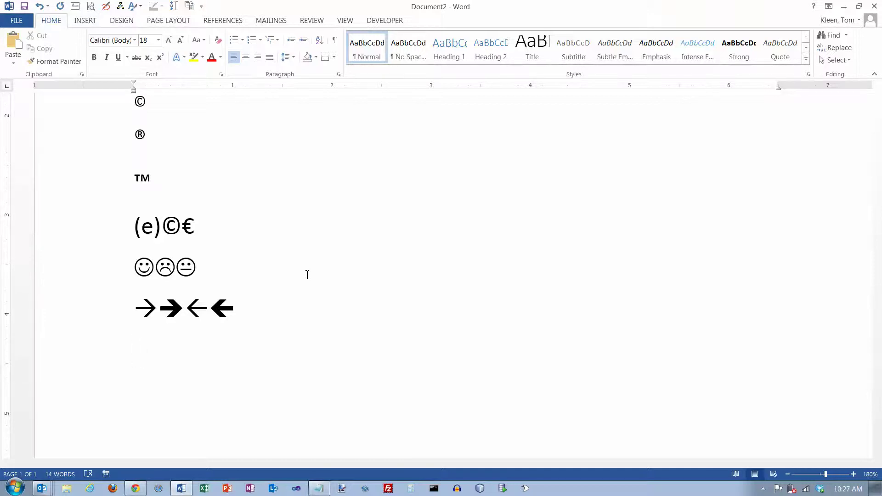
{"action": "type", "text": "<=="}
{"action": "key", "text": "ctrl+z"}
{"action": "key", "text": "BackSpace"}
{"action": "type", "text": "><=>"}
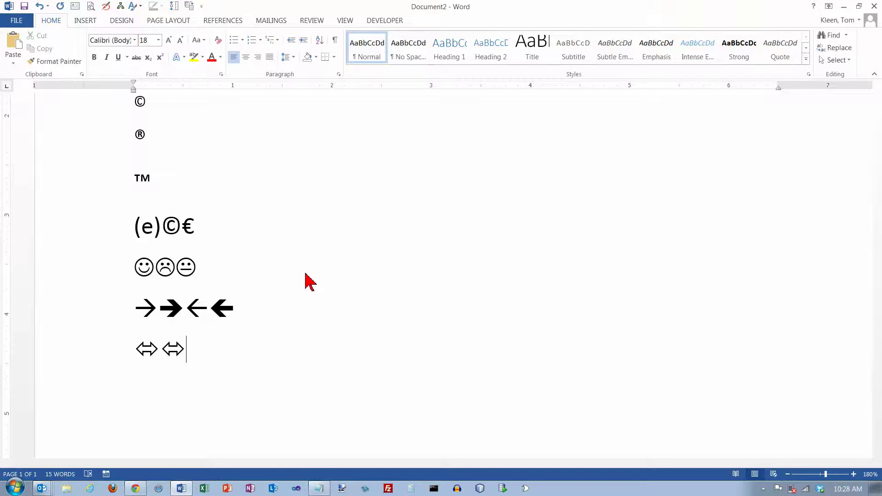
{"action": "type", "text": "<->"}
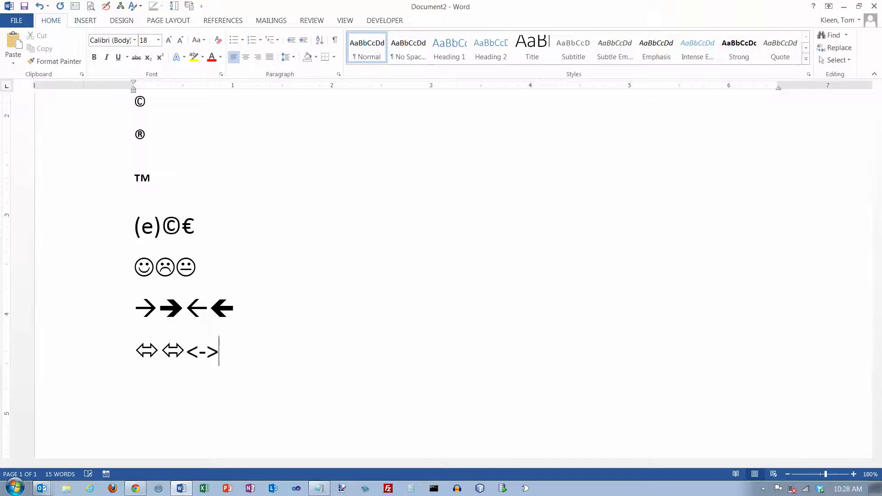
Create an automatic border line below the double-headed arrows and view its AutoCorrect options.
{"action": "key", "text": "Return"}
{"action": "key", "text": "Return"}
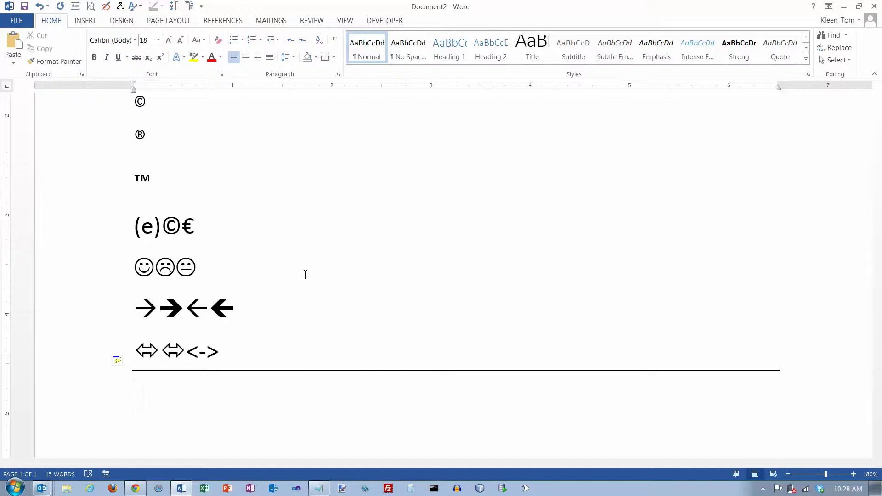
{"action": "mouse_move", "coordinate": [124, 362]}
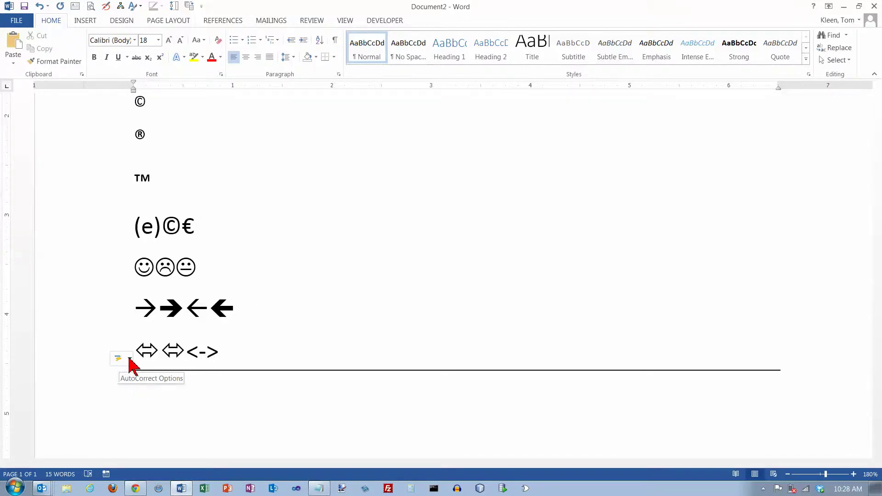
{"action": "left_click", "coordinate": [129, 358]}
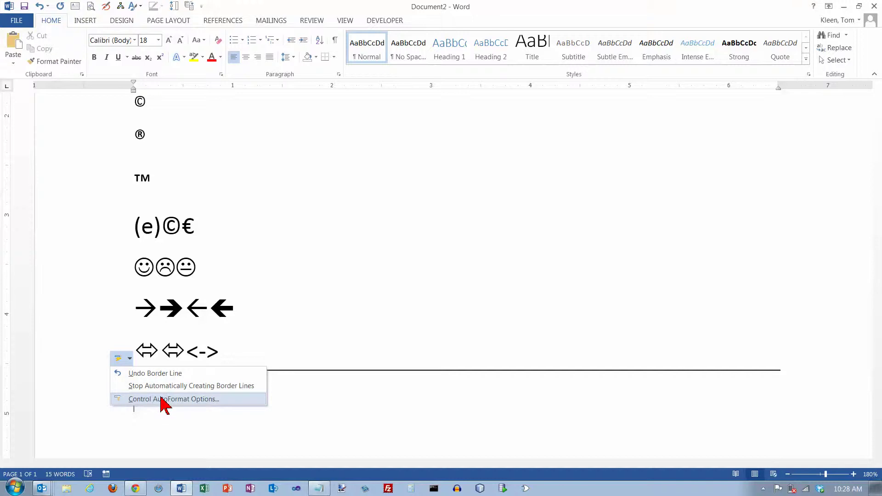
{"action": "left_click", "coordinate": [130, 359]}
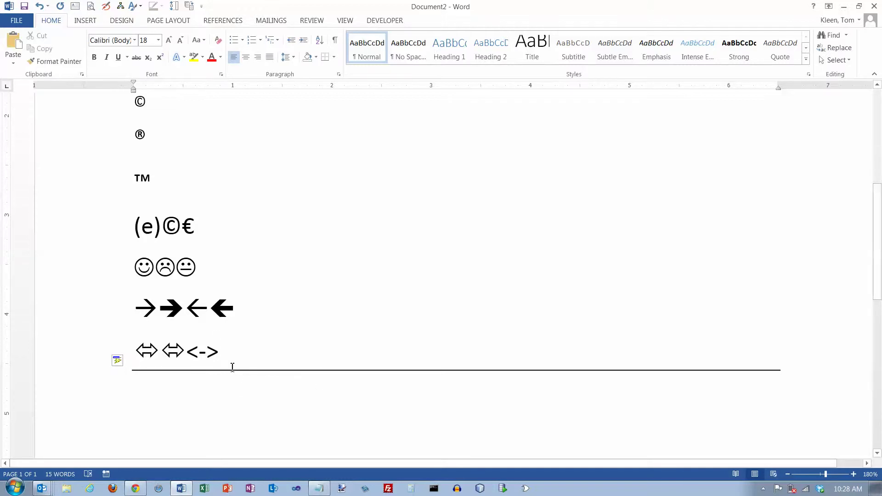
Remove the border line below the double-headed arrows by applying No Border to that paragraph.
{"action": "left_click", "coordinate": [129, 372]}
{"action": "left_click", "coordinate": [334, 57]}
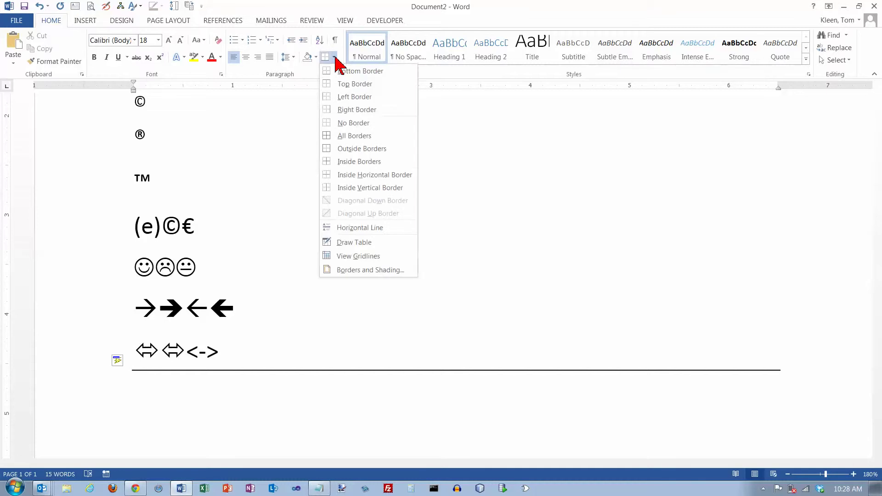
{"action": "left_click", "coordinate": [340, 123]}
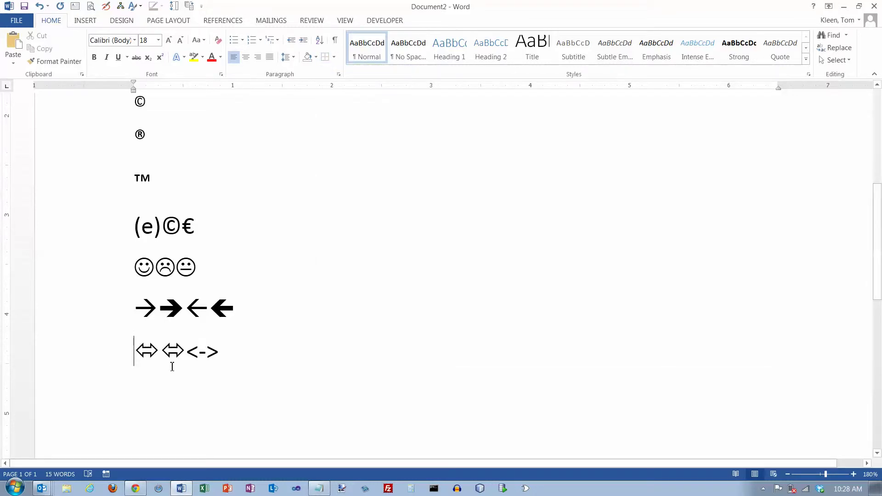
Create a double border line below the double-headed arrows by entering "===" on its own line.
{"action": "left_click", "coordinate": [133, 385]}
{"action": "type", "text": "==="}
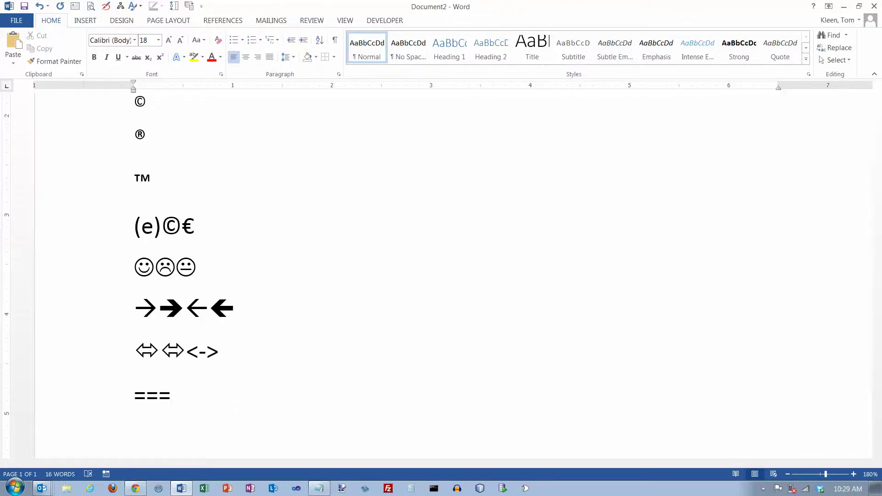
{"action": "key", "text": "Return"}
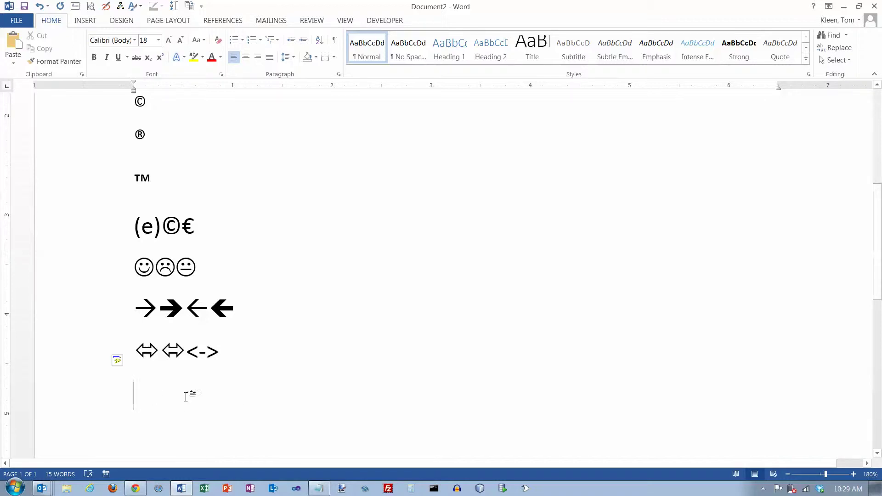
{"action": "key", "text": "Return"}
{"action": "type", "text": "==="}
{"action": "key", "text": "Return"}
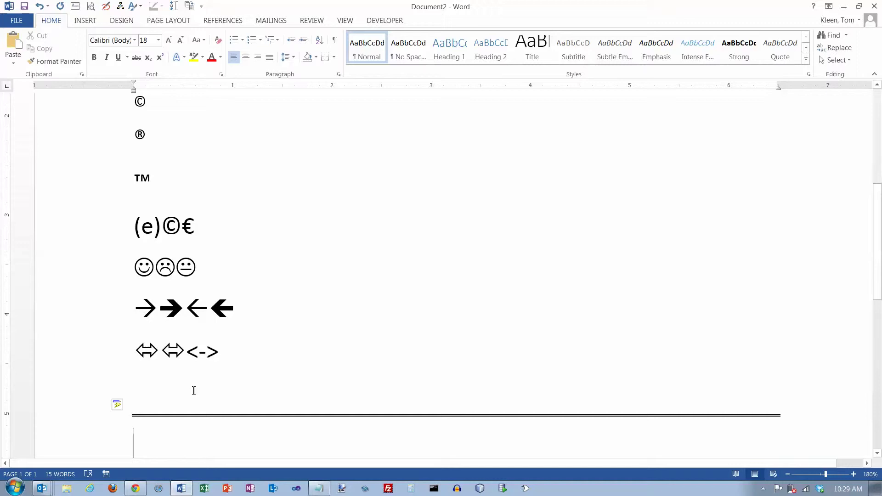
Below the double line, create a thin border line from "---" and a thick border line from "___".
{"action": "scroll", "coordinate": [225, 349], "scroll_direction": "down", "scroll_amount": 4}
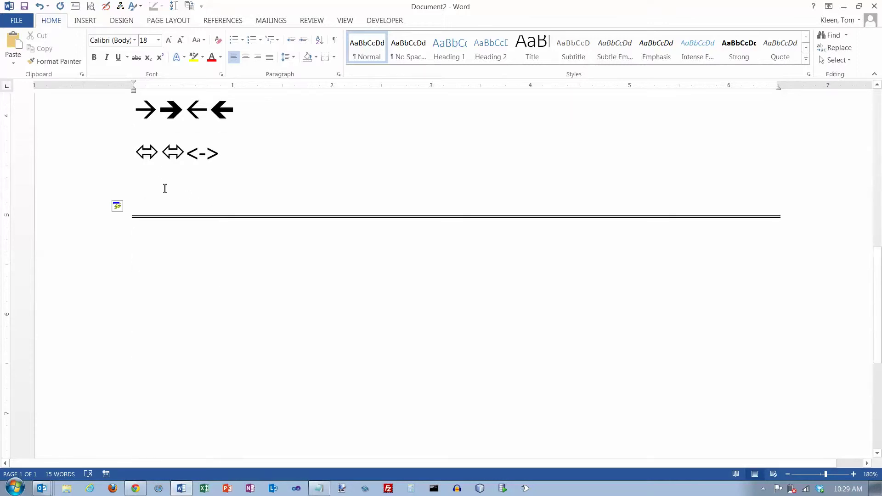
{"action": "left_click", "coordinate": [153, 176]}
{"action": "left_click", "coordinate": [132, 252]}
{"action": "type", "text": "---"}
{"action": "key", "text": "Return"}
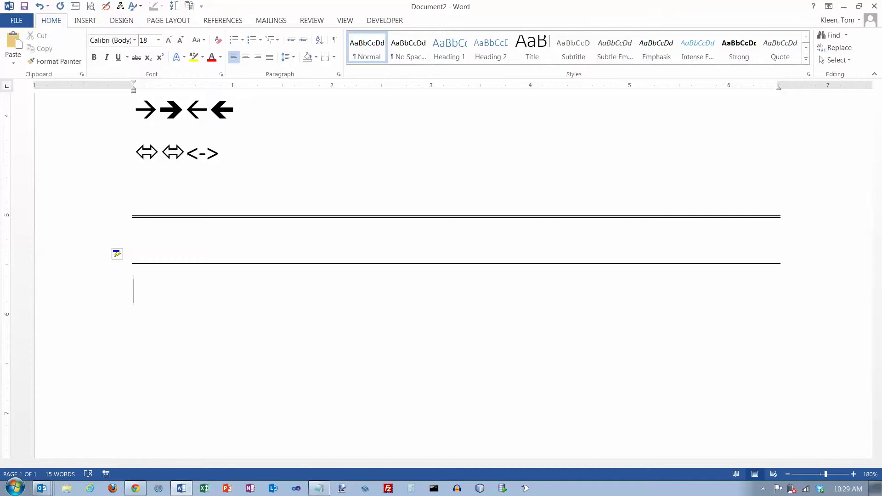
{"action": "type", "text": "___"}
{"action": "key", "text": "Return"}
Add dotted, triple and wavy border lines below the thick line by entering "***", "###" and "~~~" on successive lines.
{"action": "type", "text": "***"}
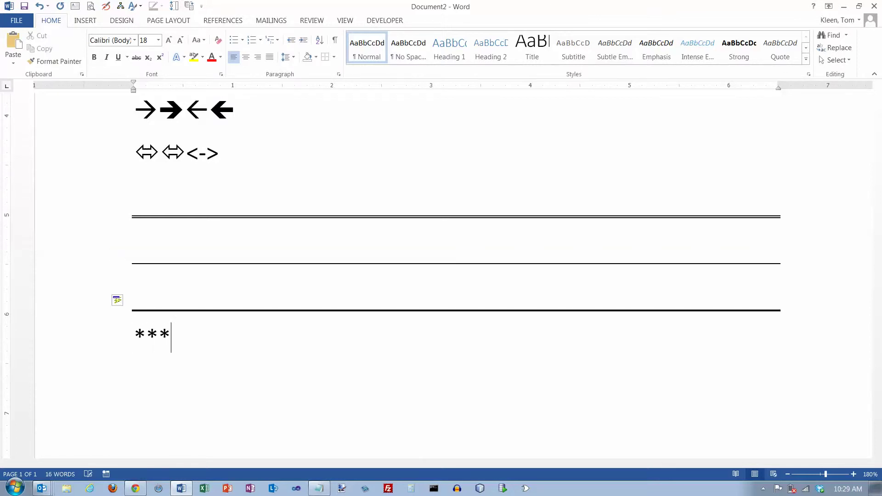
{"action": "key", "text": "Return"}
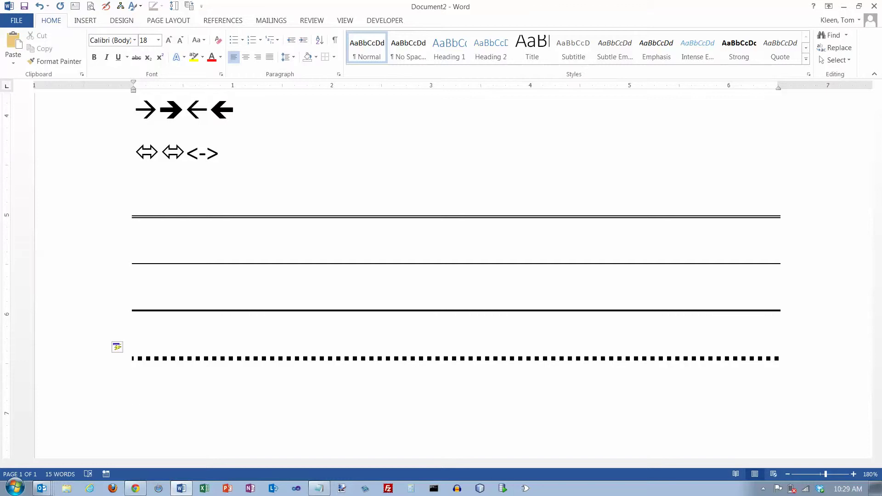
{"action": "type", "text": "###"}
{"action": "key", "text": "Return"}
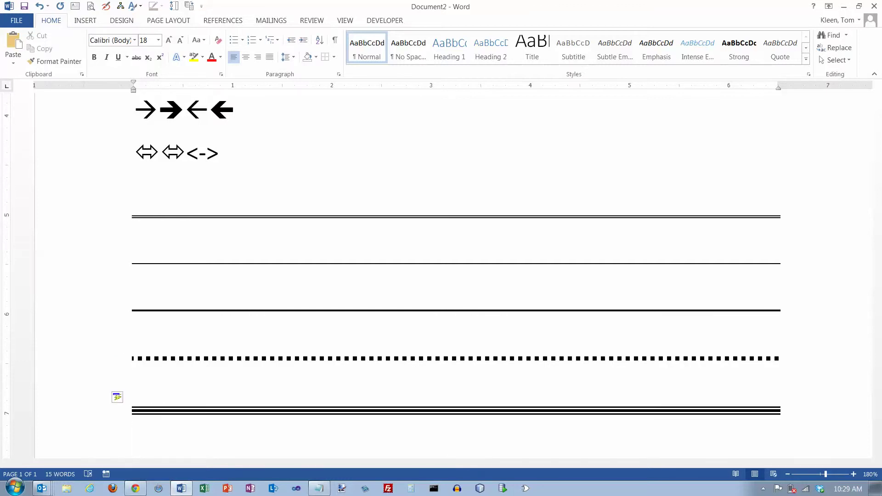
{"action": "type", "text": "~~~"}
{"action": "key", "text": "Return"}
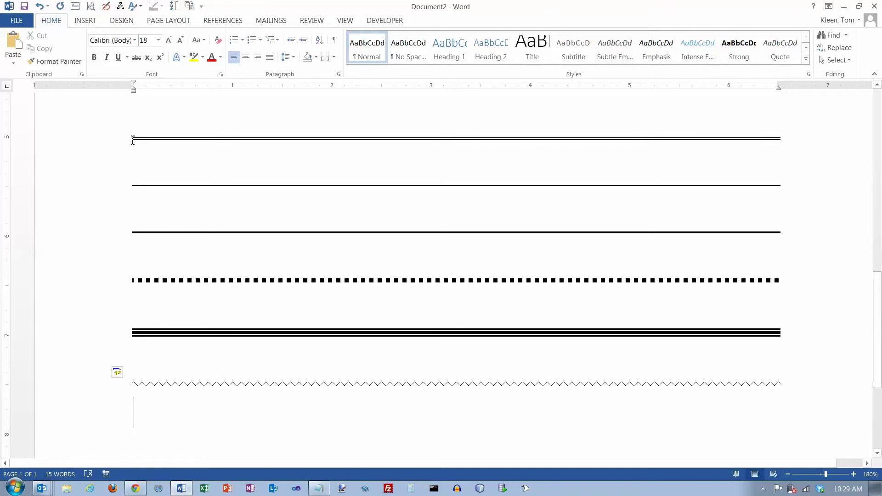
On the line below the wavy border, enter "---" preceded by a space and start a new line.
{"action": "mouse_move", "coordinate": [132, 139]}
{"action": "left_mouse_down"}
{"action": "mouse_move", "coordinate": [453, 241]}
{"action": "mouse_move", "coordinate": [533, 297]}
{"action": "mouse_move", "coordinate": [547, 355]}
{"action": "mouse_move", "coordinate": [571, 365]}
{"action": "left_mouse_up"}
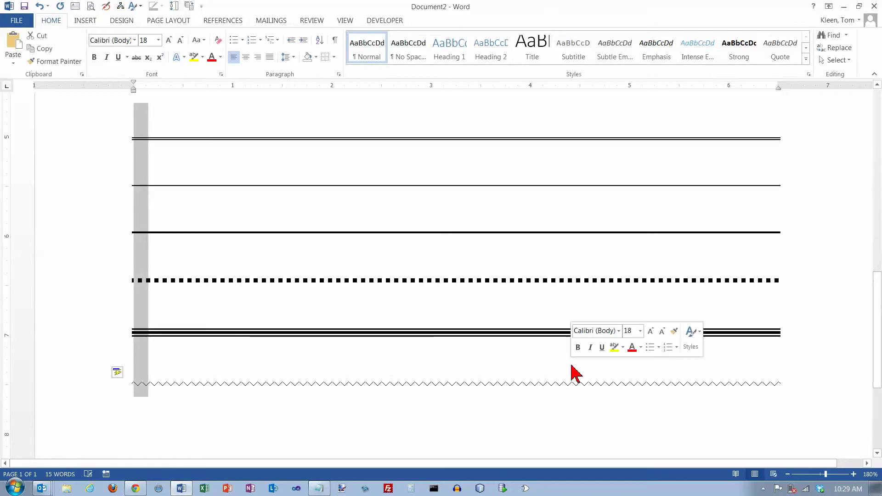
{"action": "left_click", "coordinate": [144, 422]}
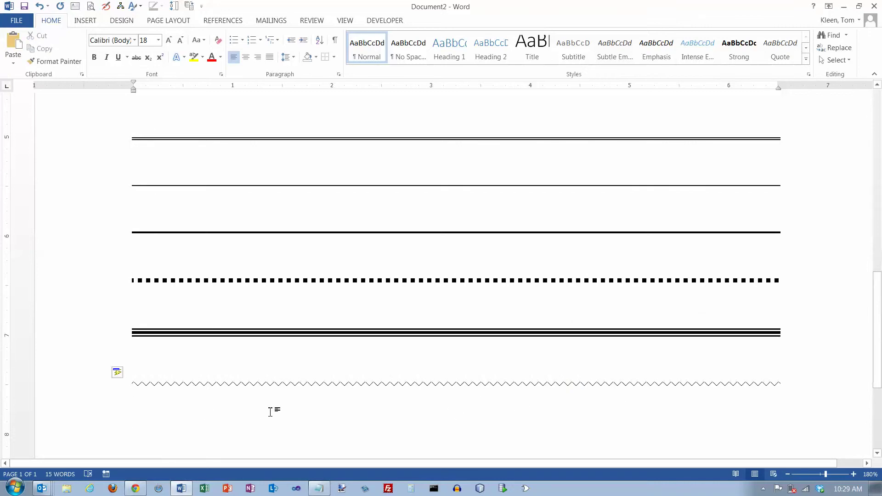
{"action": "type", "text": "---"}
{"action": "key", "text": "Return"}
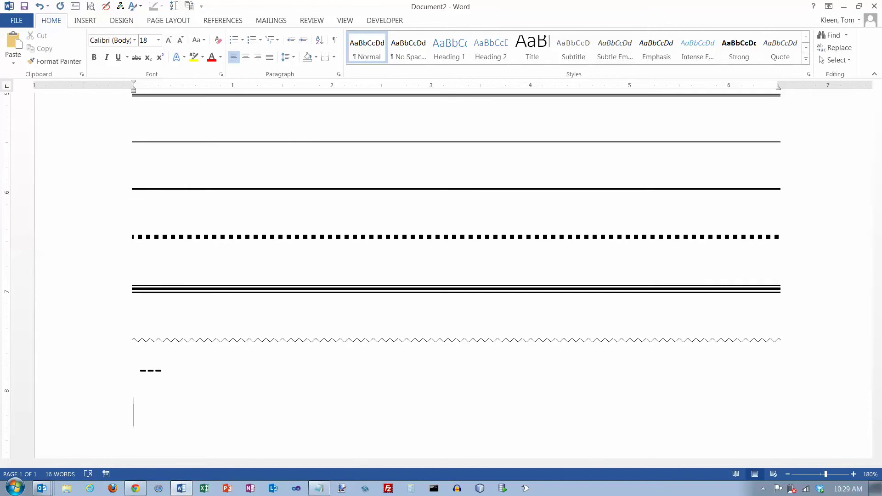